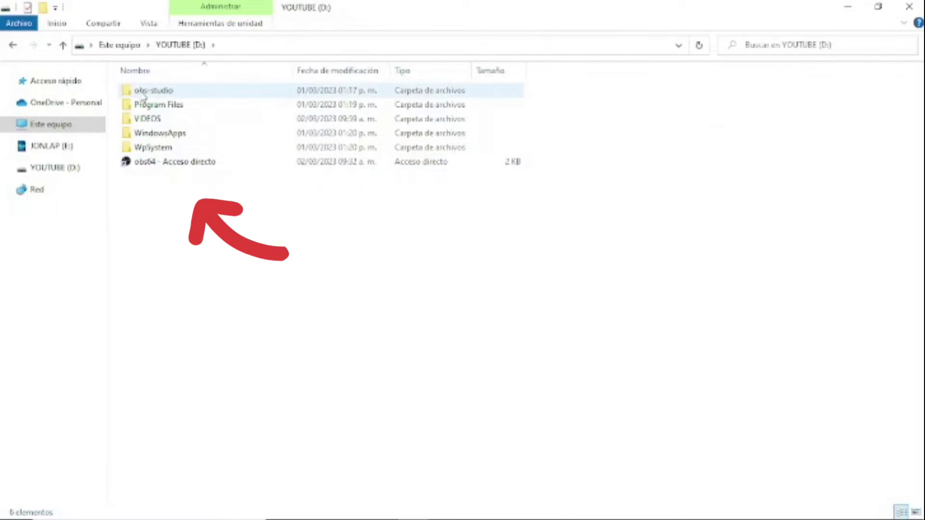
# Step: Go back to Este equipo and open the JONLAP (E:) drive to view its contents
pyautogui.hotkey('alt', 'Left')
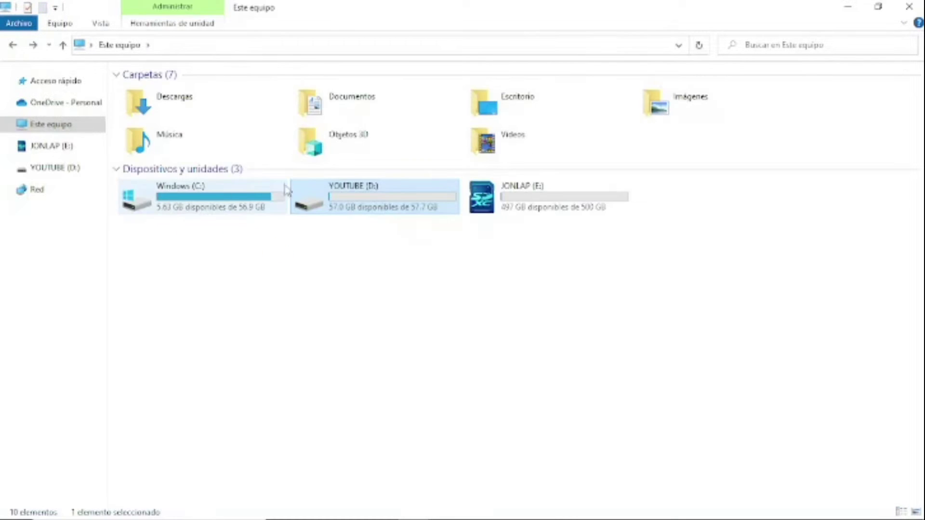
pyautogui.doubleClick(533, 203)
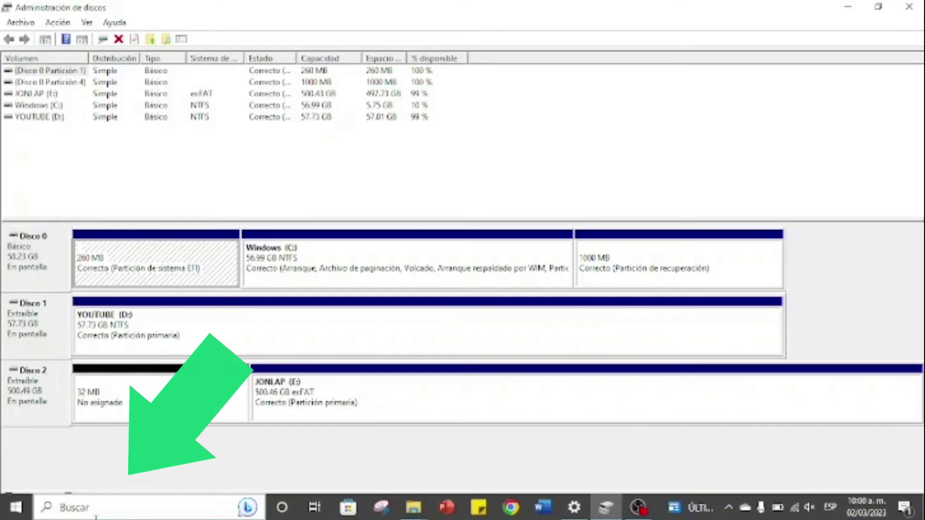
# Step: Search Windows for "particiones" and open the tool for creating and formatting hard disk partitions
pyautogui.click(89, 509)
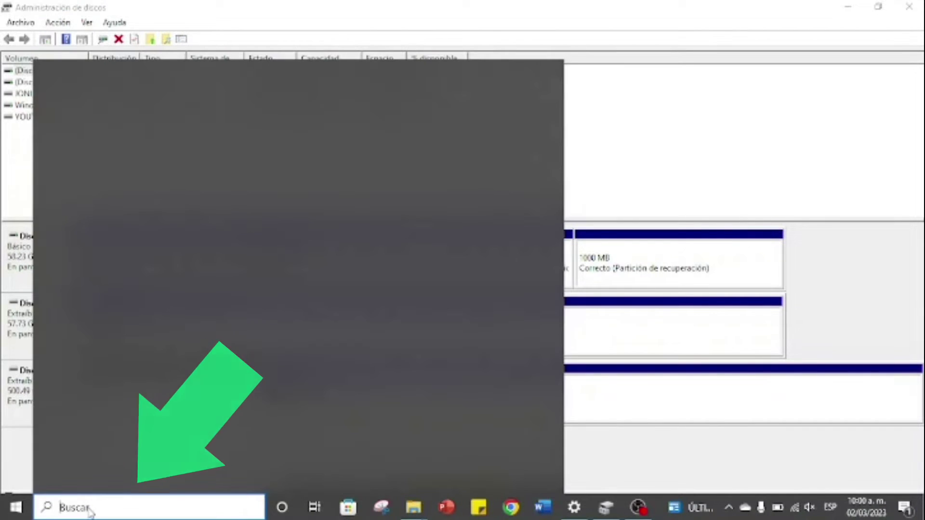
pyautogui.write('par')
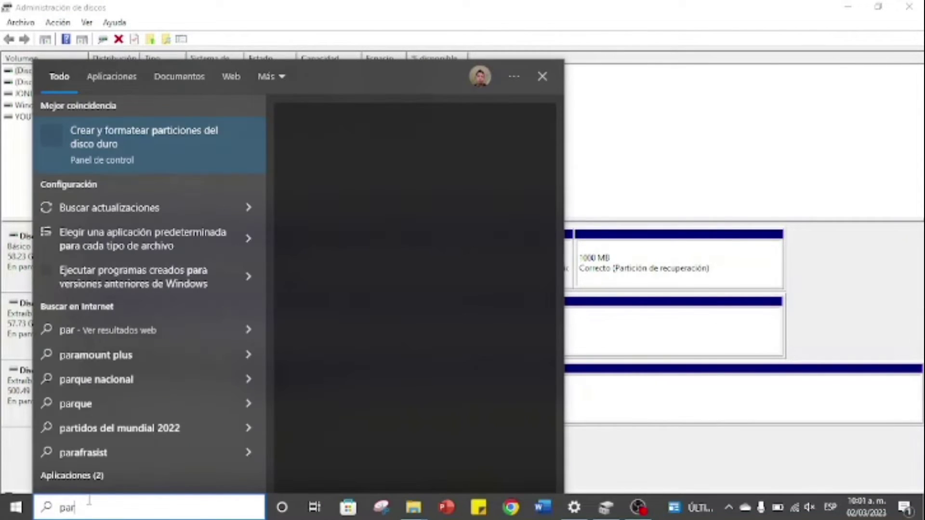
pyautogui.write('ticiones')
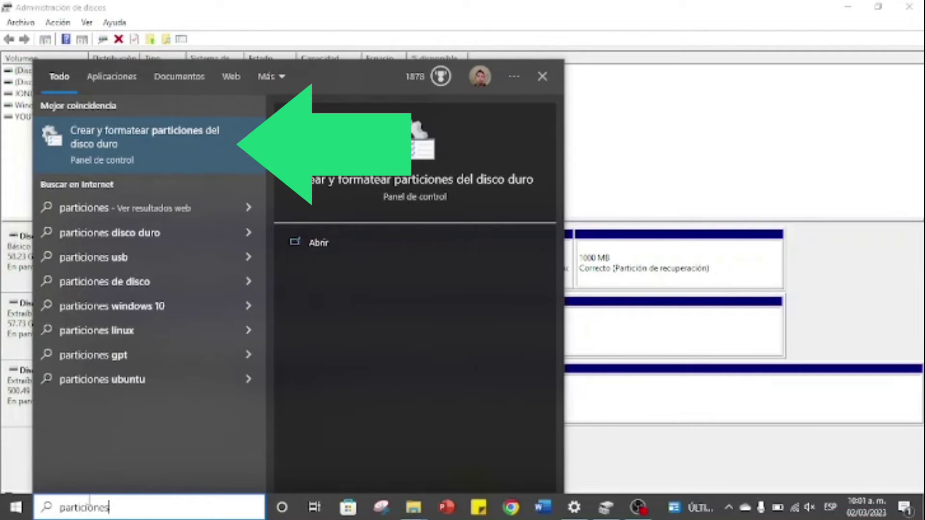
pyautogui.click(108, 145)
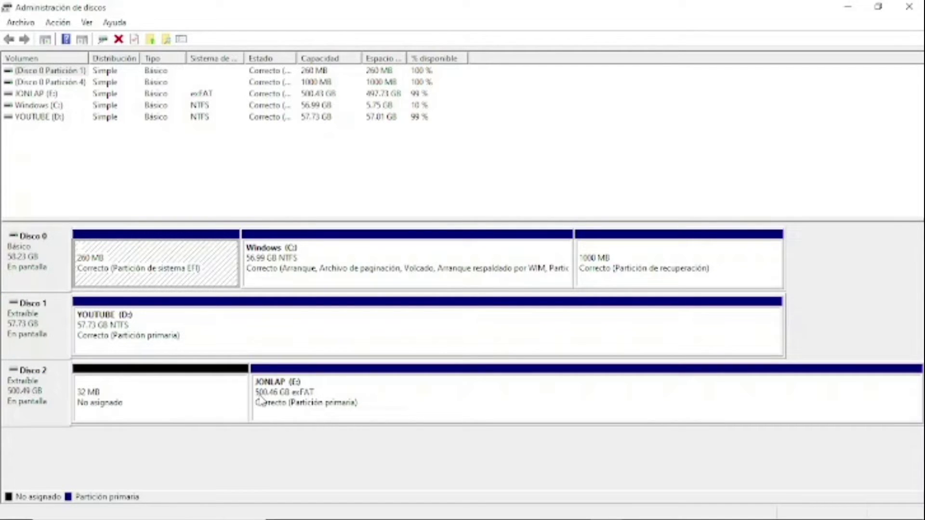
# Step: Delete the JONLAP (E:) volume on Disco 2, accepting the loss of its data
pyautogui.click(233, 394)
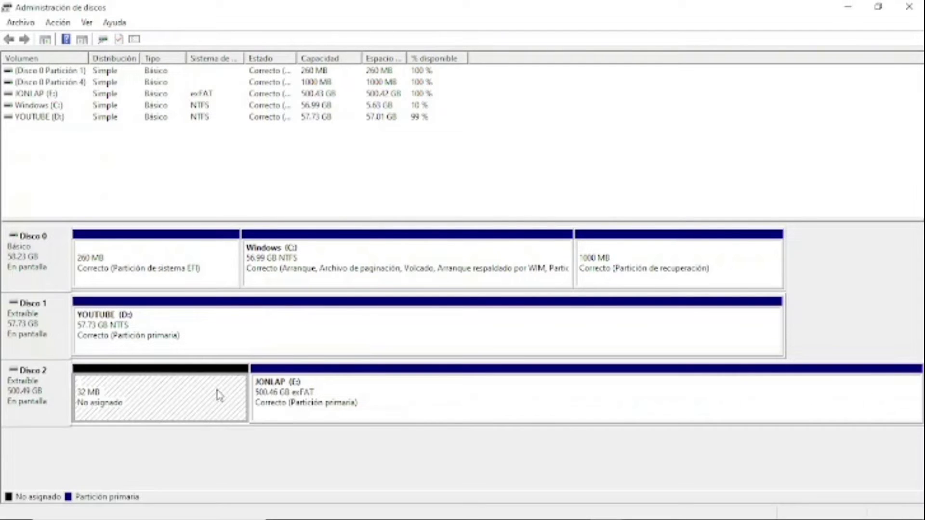
pyautogui.rightClick(287, 394)
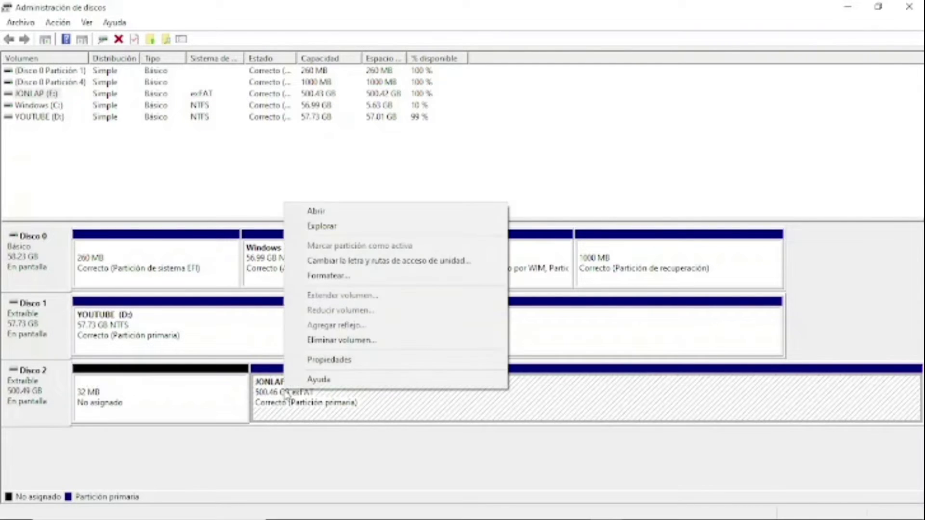
pyautogui.click(328, 340)
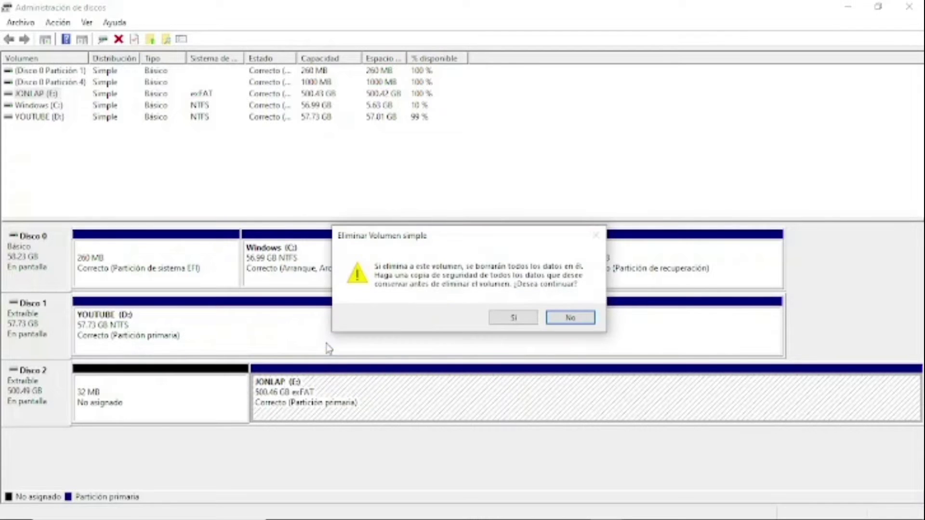
pyautogui.click(508, 317)
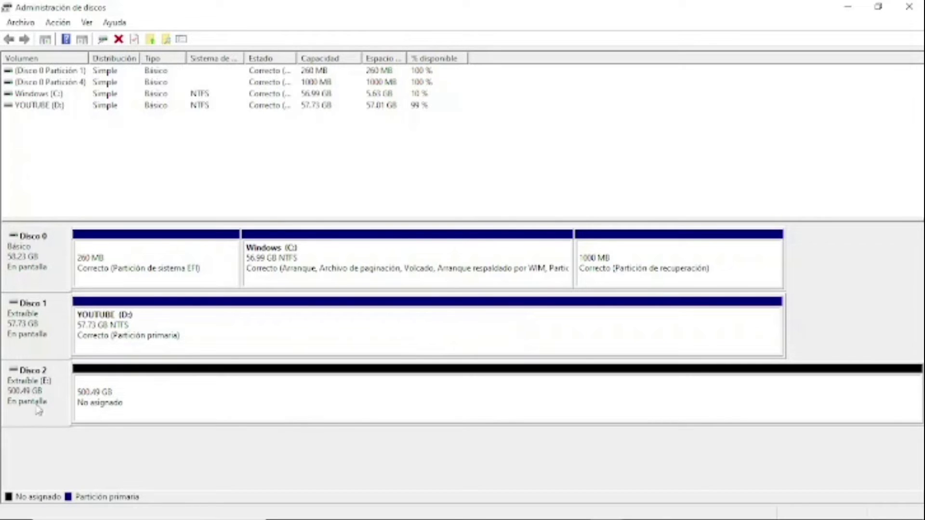
# Step: Start a new simple volume in the unallocated space of Disco 2 with a size of 20000 MB
pyautogui.rightClick(110, 409)
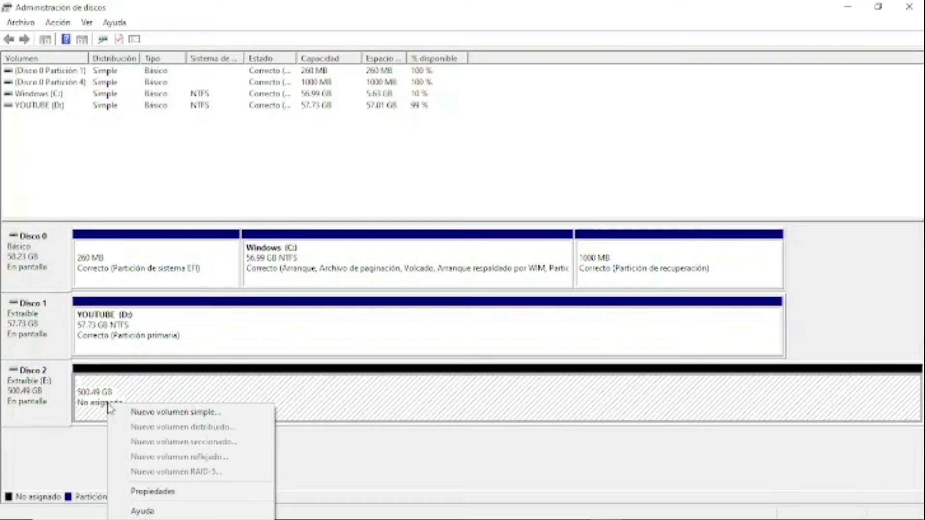
pyautogui.click(147, 415)
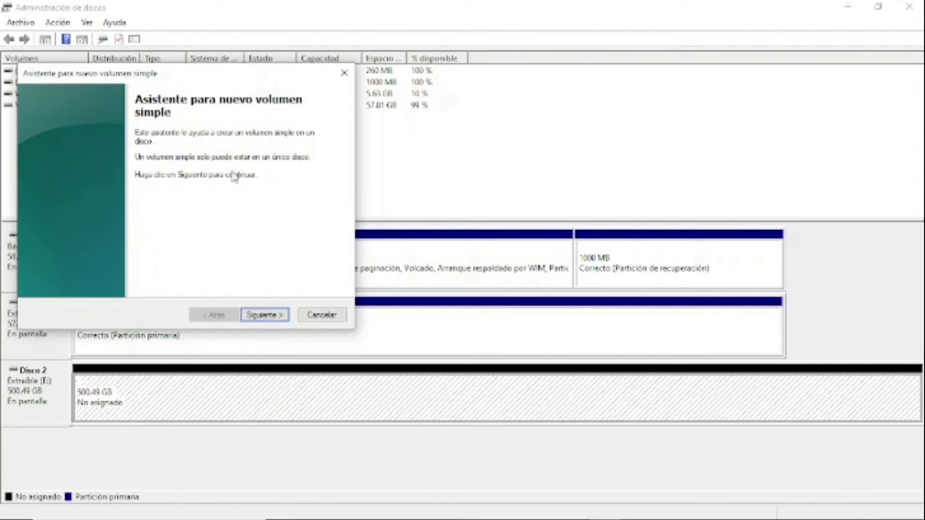
pyautogui.click(265, 315)
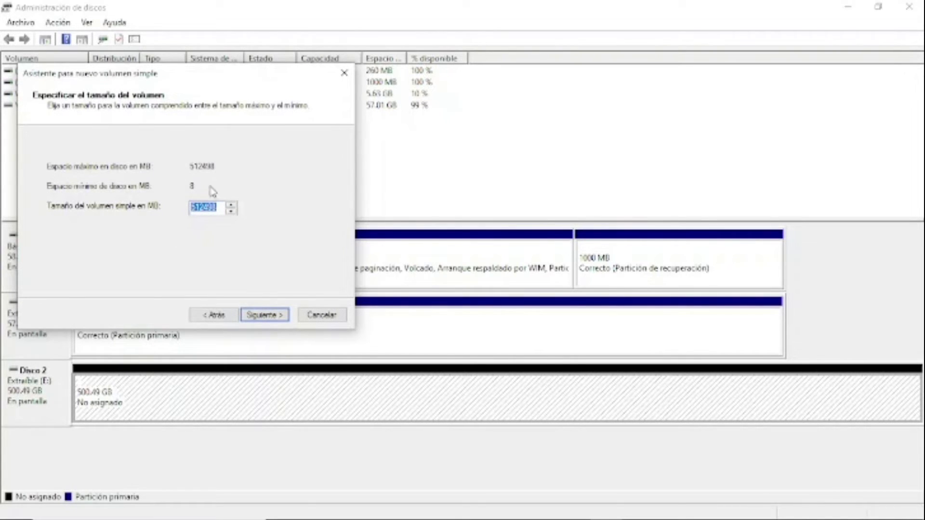
pyautogui.write('20000')
pyautogui.click(278, 319)
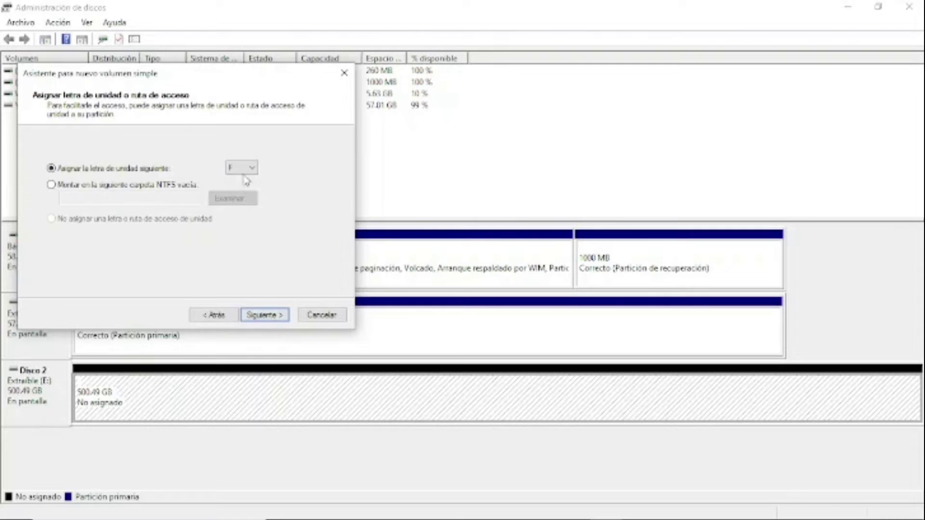
# Step: Keep drive letter F and quick NTFS formatting, label the volume "privado", and finish creating it
pyautogui.click(263, 316)
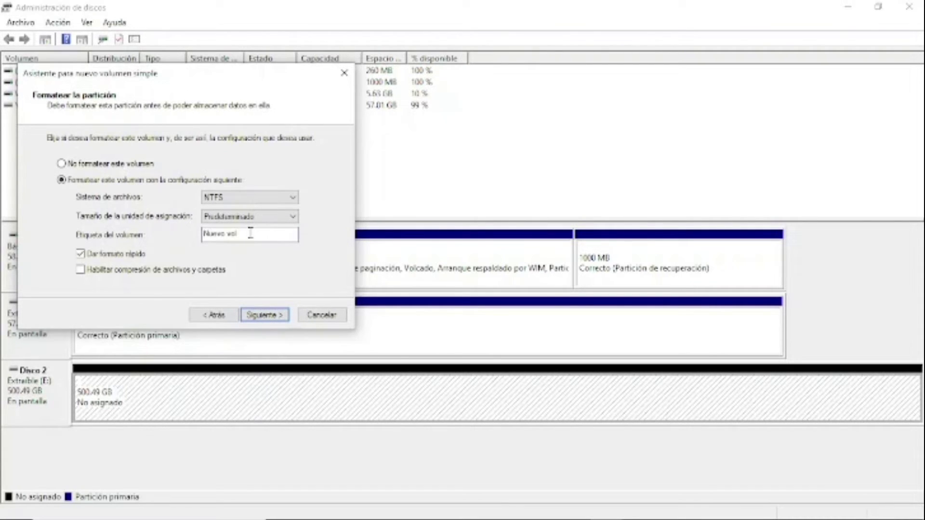
pyautogui.moveTo(250, 233); pyautogui.dragTo(201, 230)
pyautogui.write('P')
pyautogui.click(260, 316)
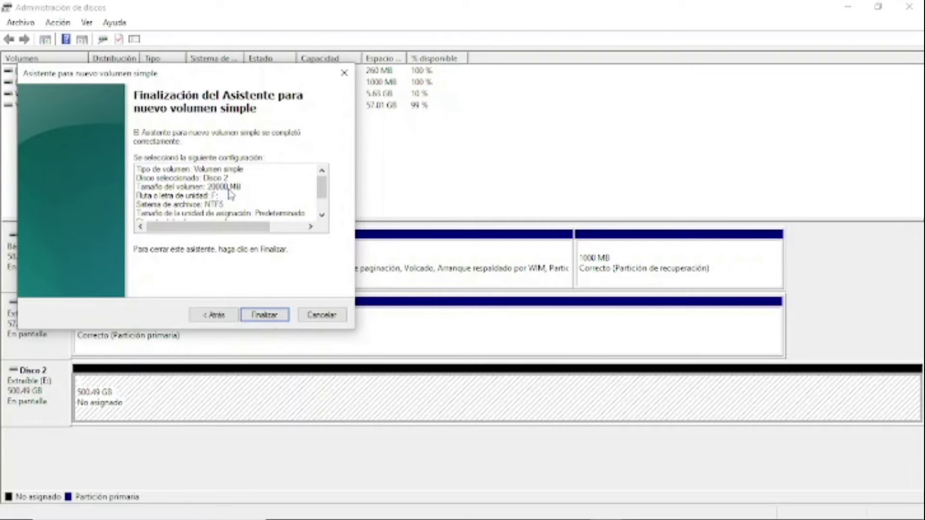
pyautogui.scroll(-1, 322, 202)
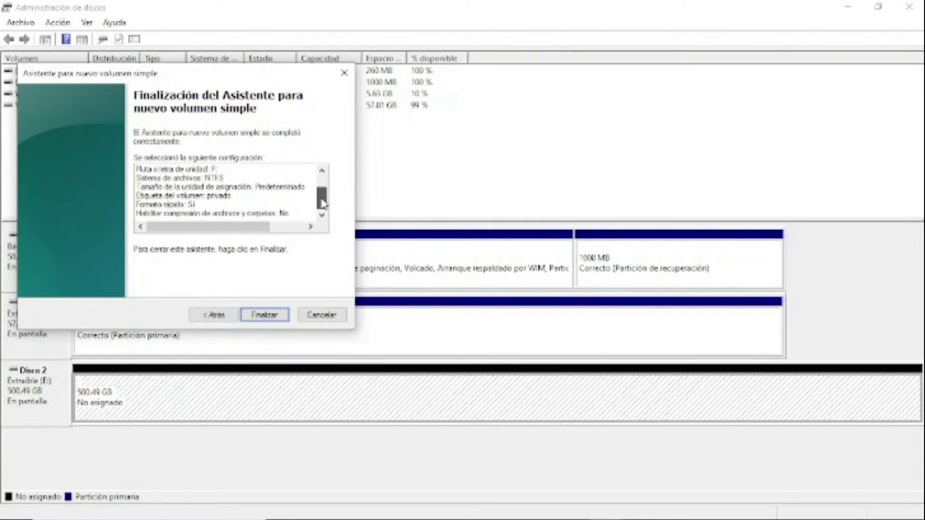
pyautogui.click(270, 318)
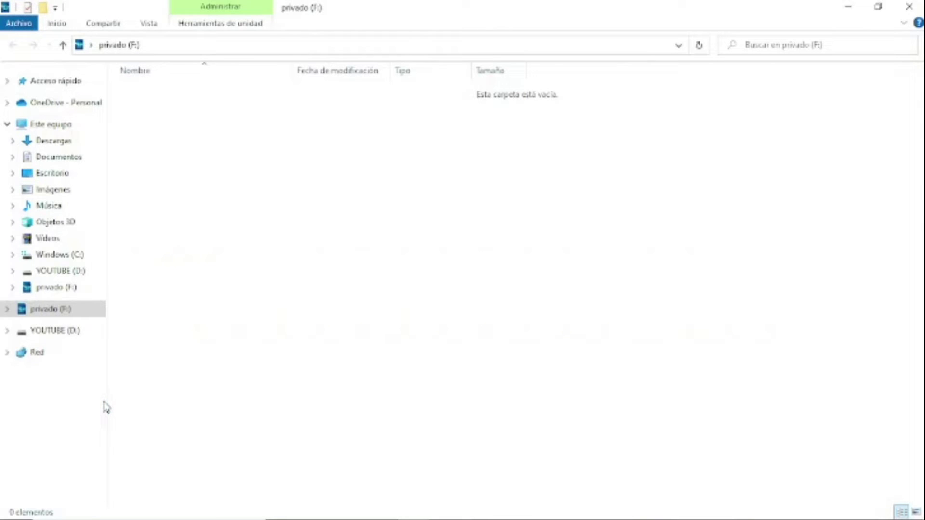
# Step: Check the privado (F:) drive in Este equipo and return to Administración de discos
pyautogui.click(53, 126)
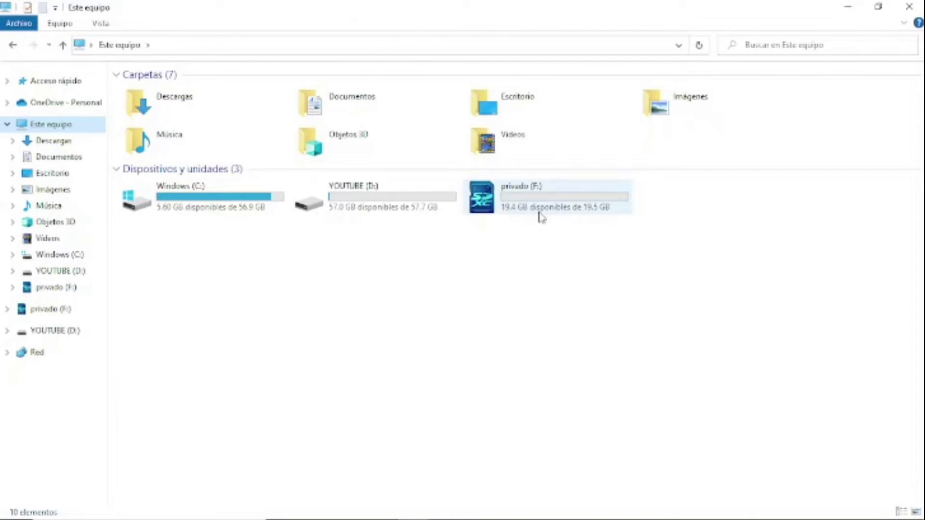
pyautogui.hotkey('alt', 'Tab')
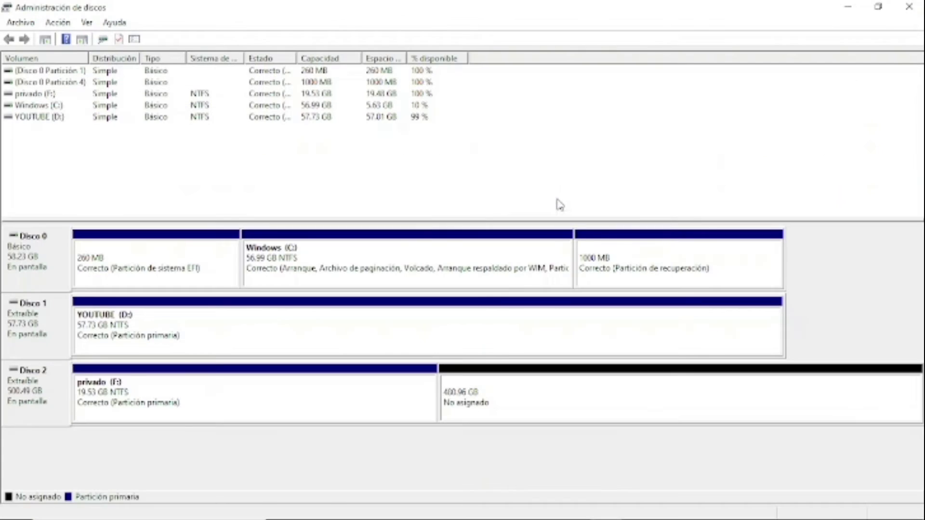
# Step: Start a second simple volume in the remaining unallocated space of Disco 2, keeping the maximum size and drive letter E
pyautogui.rightClick(479, 401)
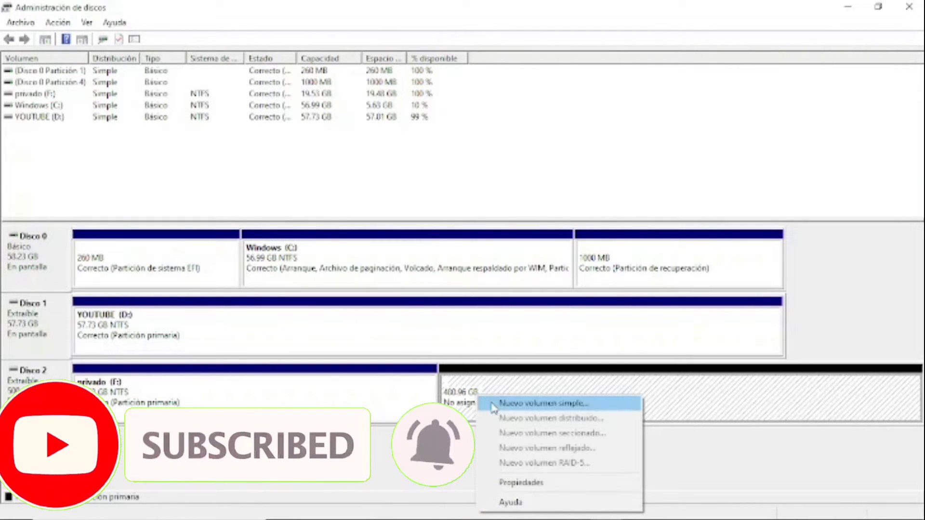
pyautogui.click(496, 405)
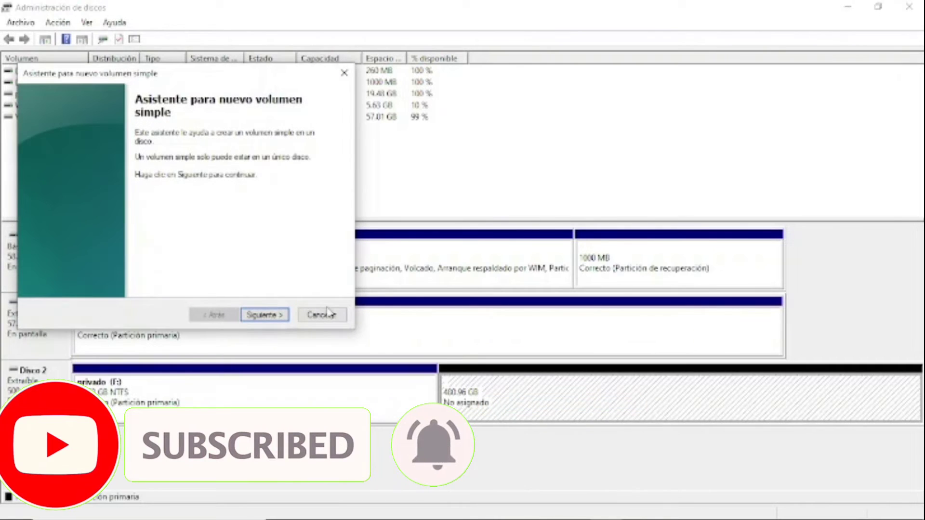
pyautogui.click(265, 316)
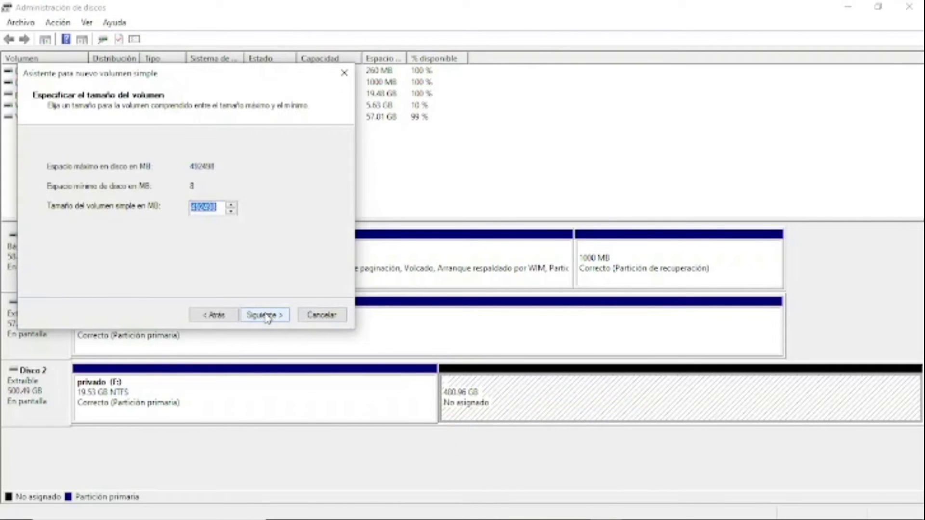
pyautogui.click(265, 315)
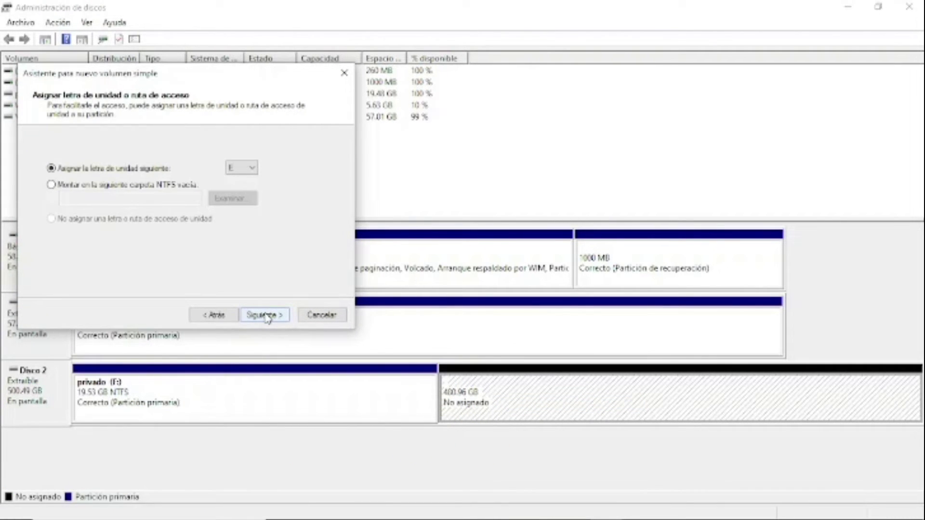
pyautogui.click(265, 315)
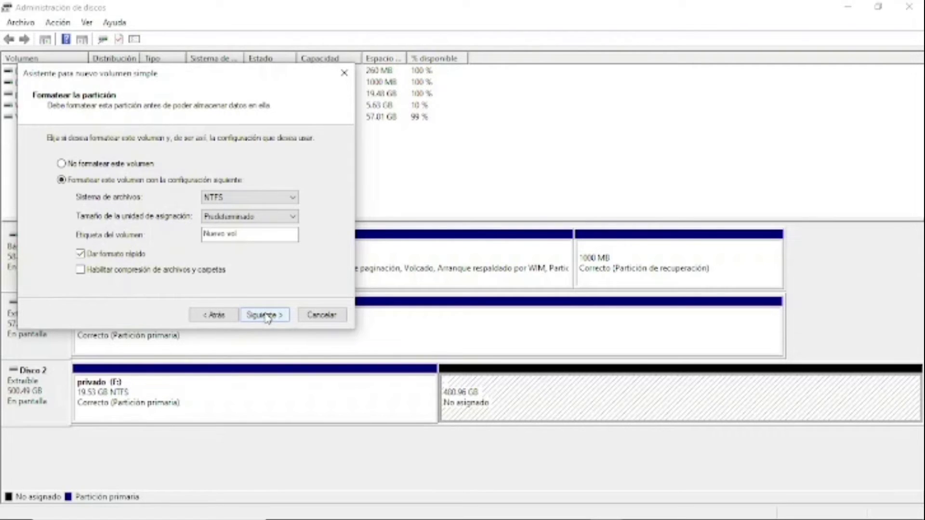
# Step: Label the second volume "peliculas", keep quick NTFS formatting, and finish creating it
pyautogui.moveTo(249, 238); pyautogui.dragTo(169, 237)
pyautogui.write('peliculas')
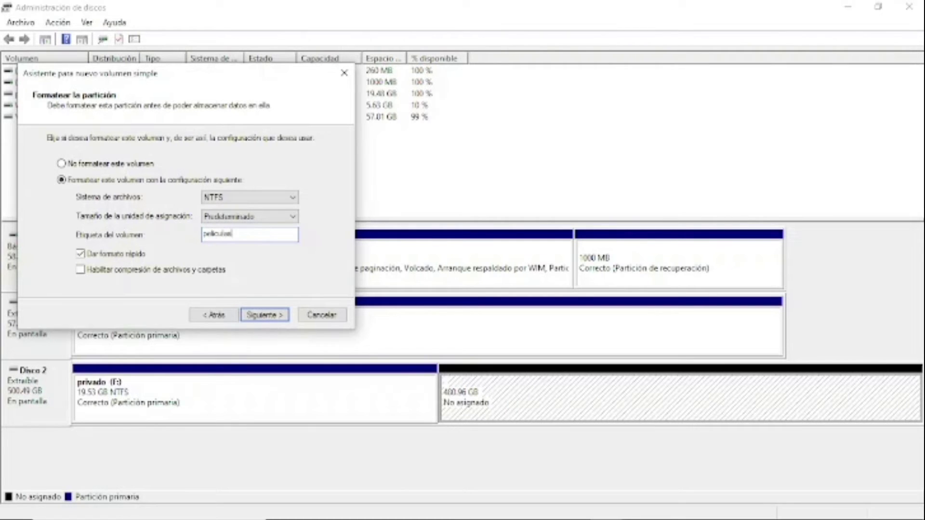
pyautogui.press('Return')
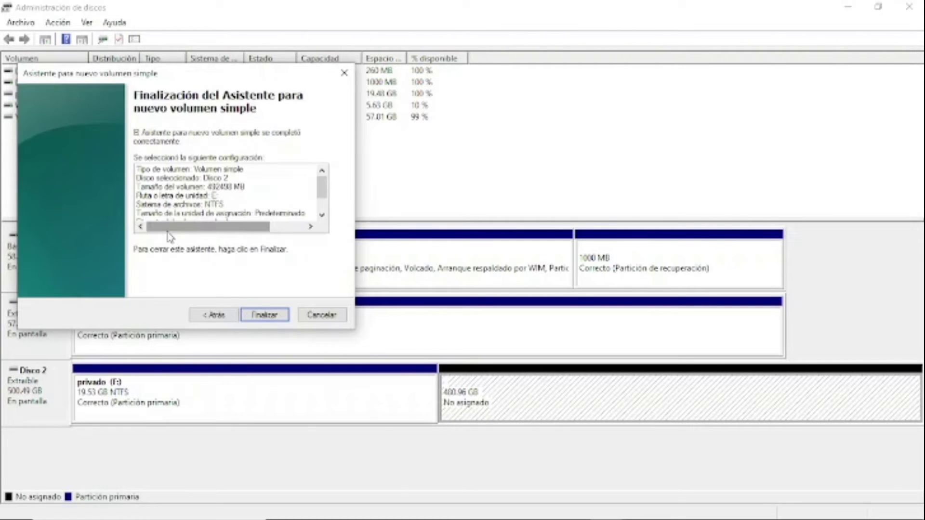
pyautogui.click(266, 317)
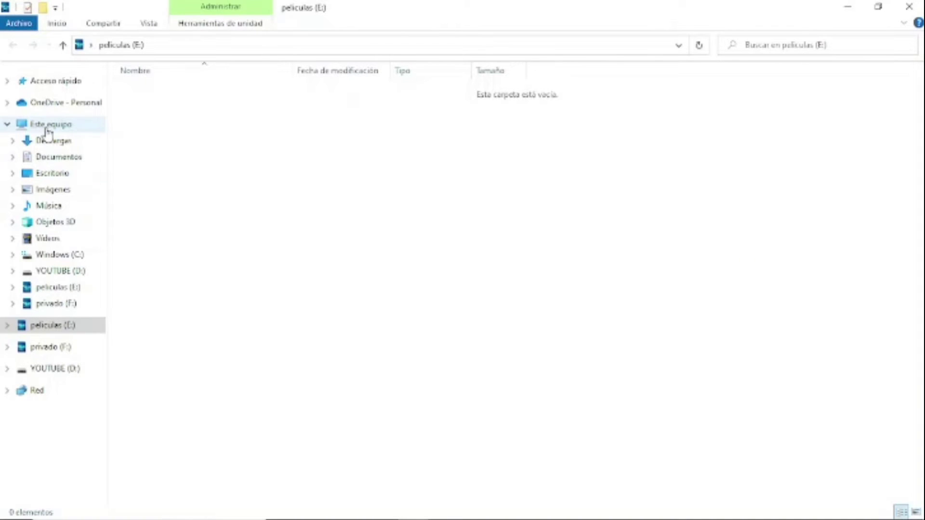
# Step: Start BitLocker encryption of the privado (F:) drive from Este equipo, choosing to unlock it with a password
pyautogui.click(46, 126)
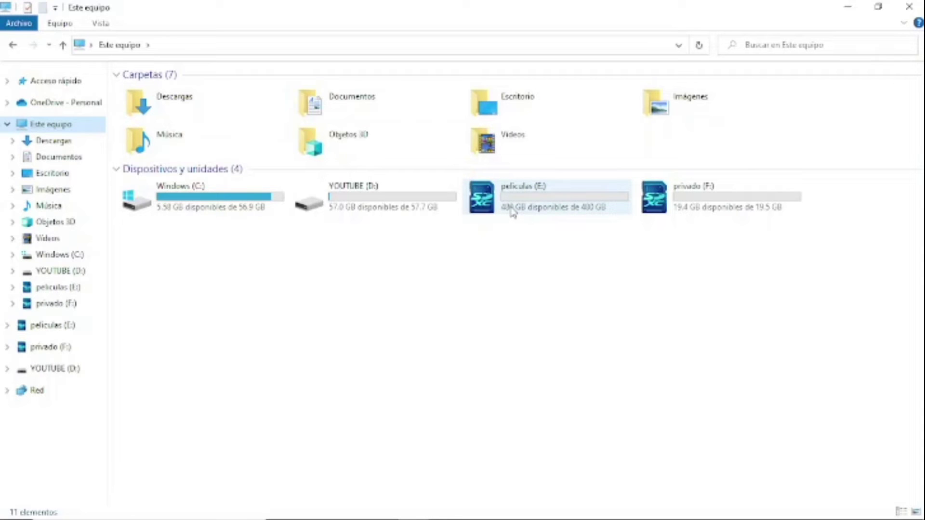
pyautogui.rightClick(706, 210)
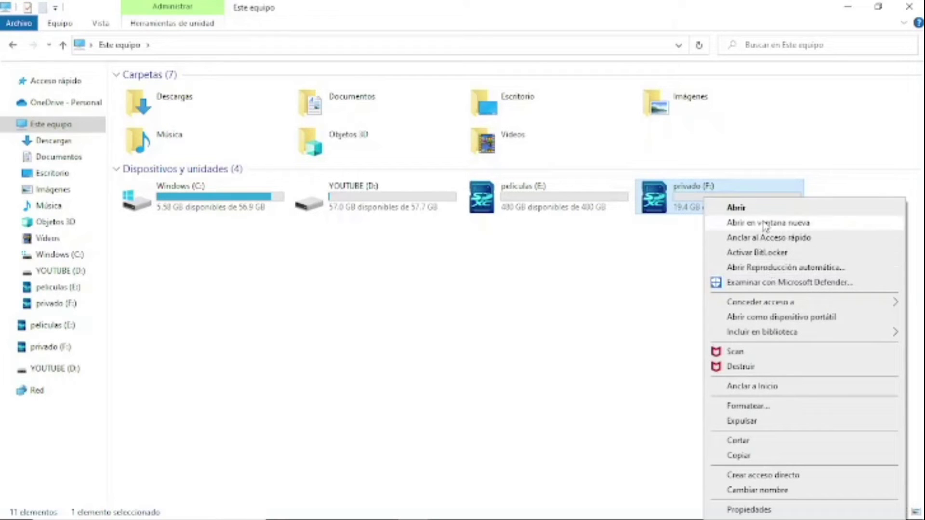
pyautogui.click(763, 259)
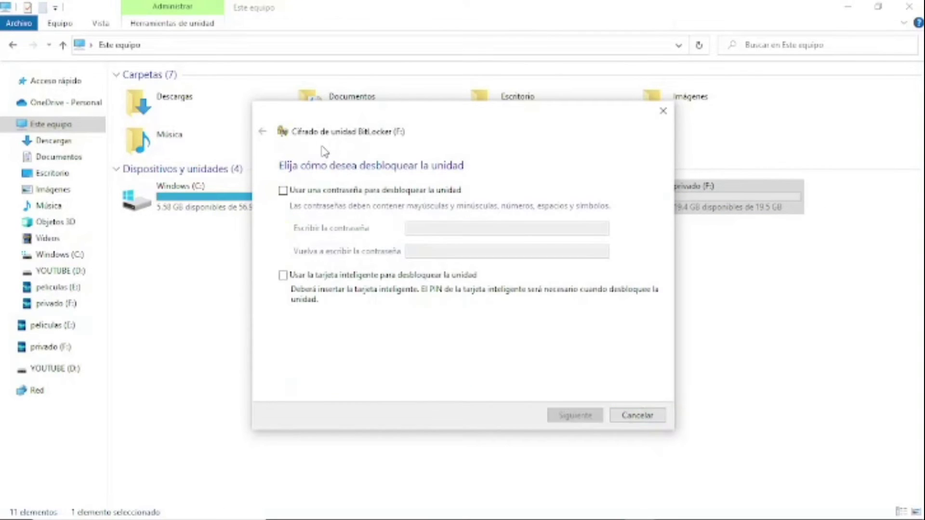
pyautogui.click(283, 191)
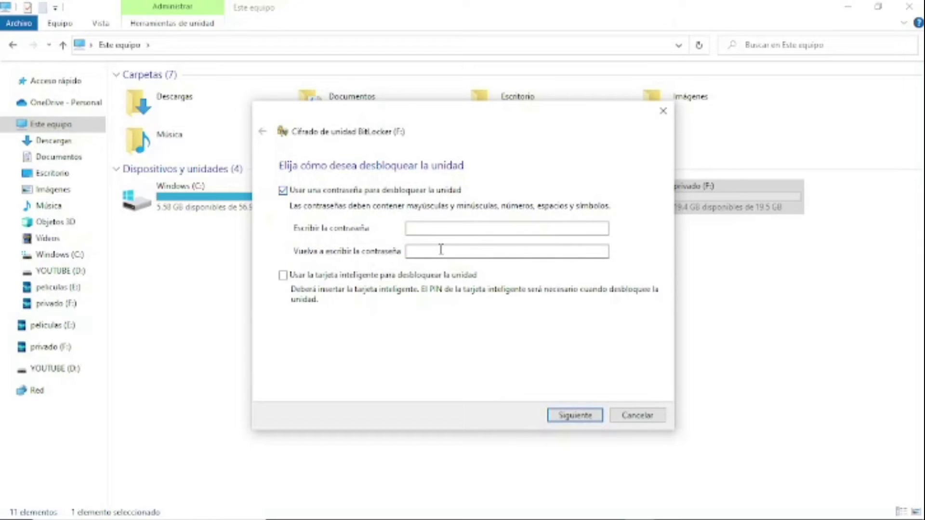
pyautogui.click(448, 228)
pyautogui.click(443, 251)
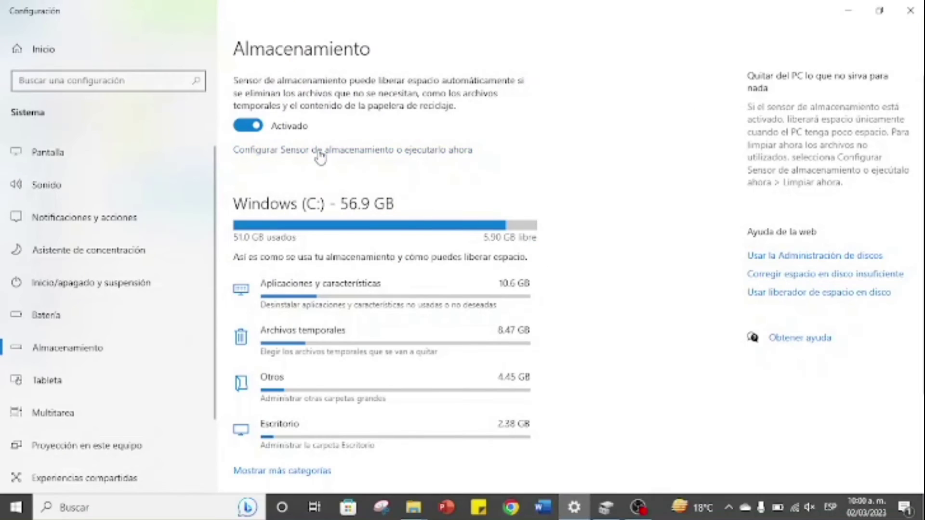
# Step: Search Windows for "almacena" to reach the storage settings and view storage use on other drives
pyautogui.click(101, 511)
pyautogui.write('a')
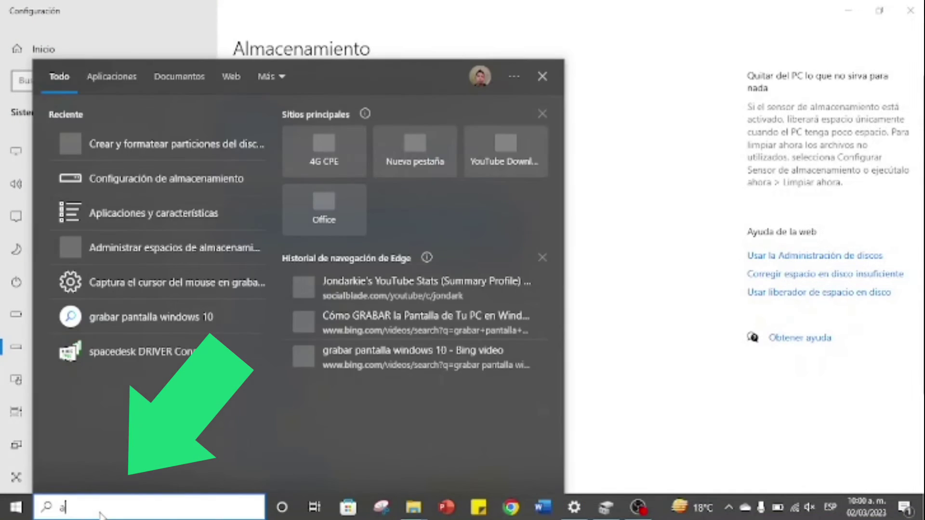
pyautogui.write('lm')
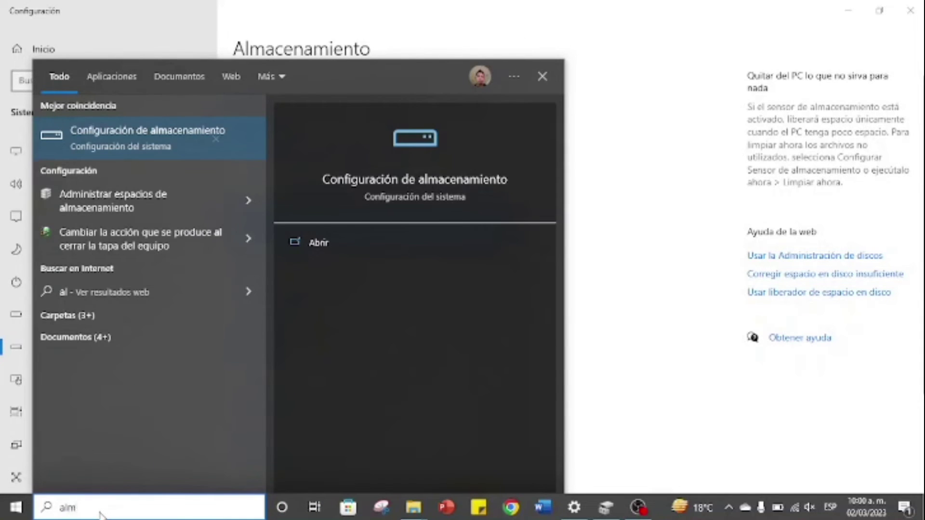
pyautogui.write('acena')
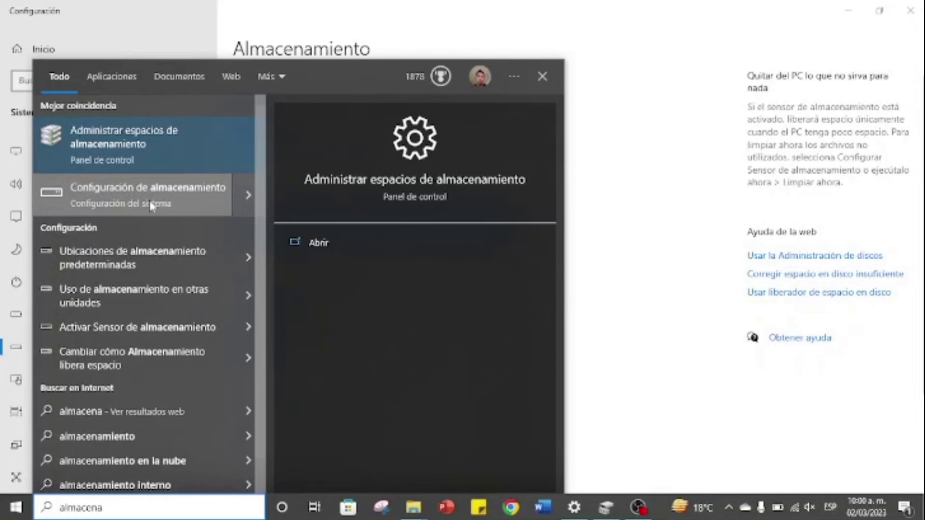
pyautogui.click(116, 136)
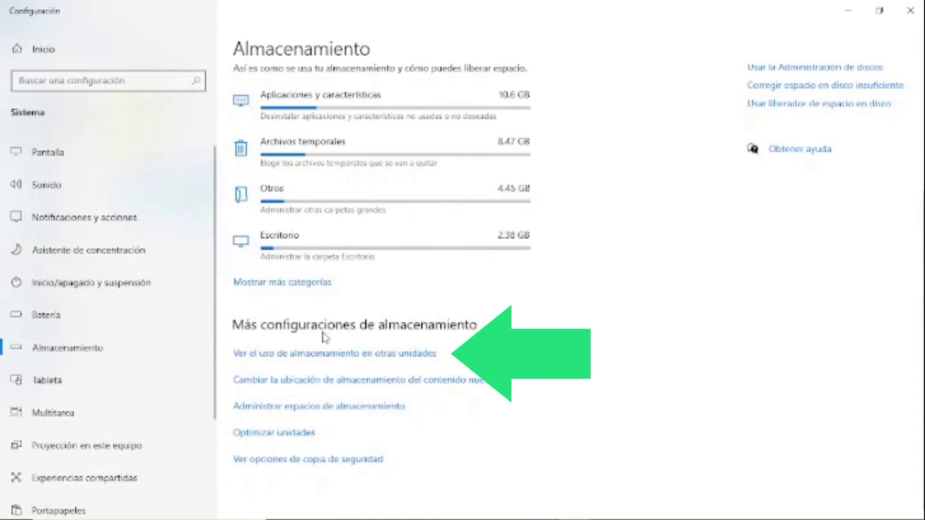
pyautogui.click(329, 355)
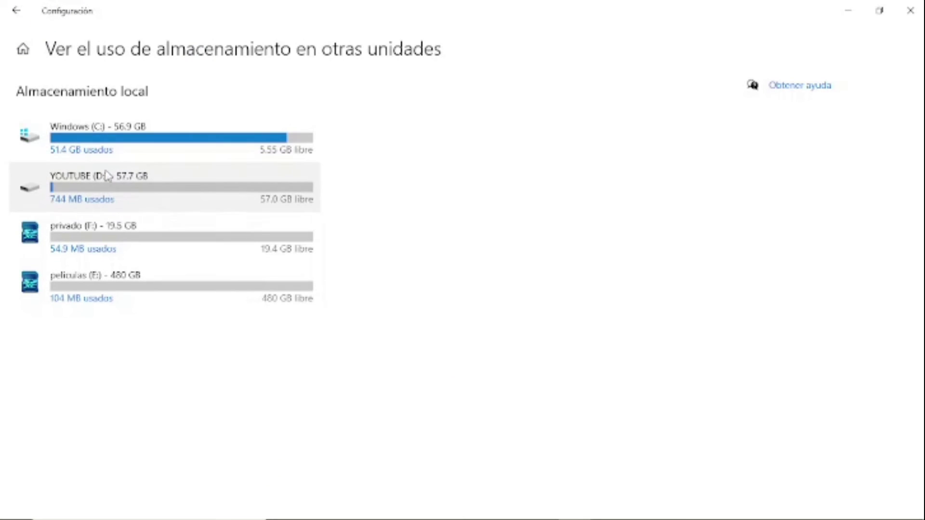
pyautogui.click(17, 11)
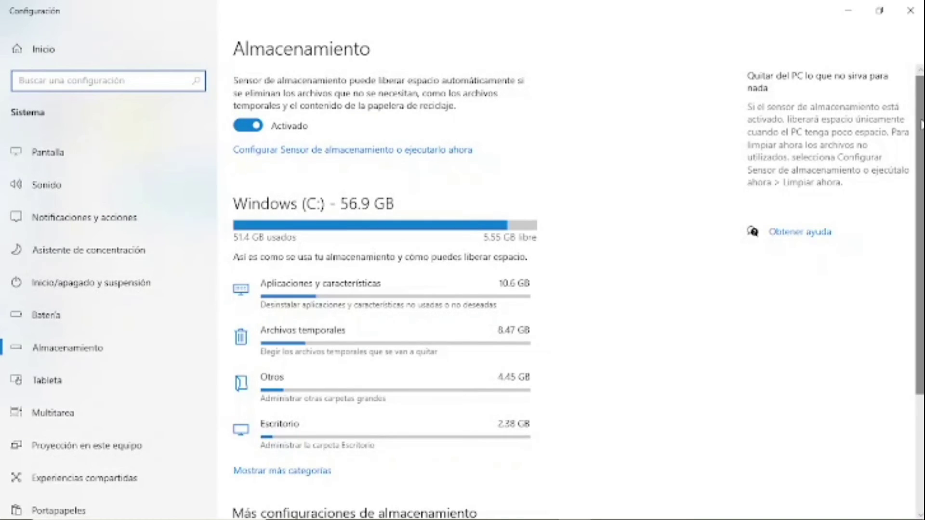
# Step: Open the settings for where new content is saved and review the drive choices for new apps and documents
pyautogui.scroll(-4, 386, 289)
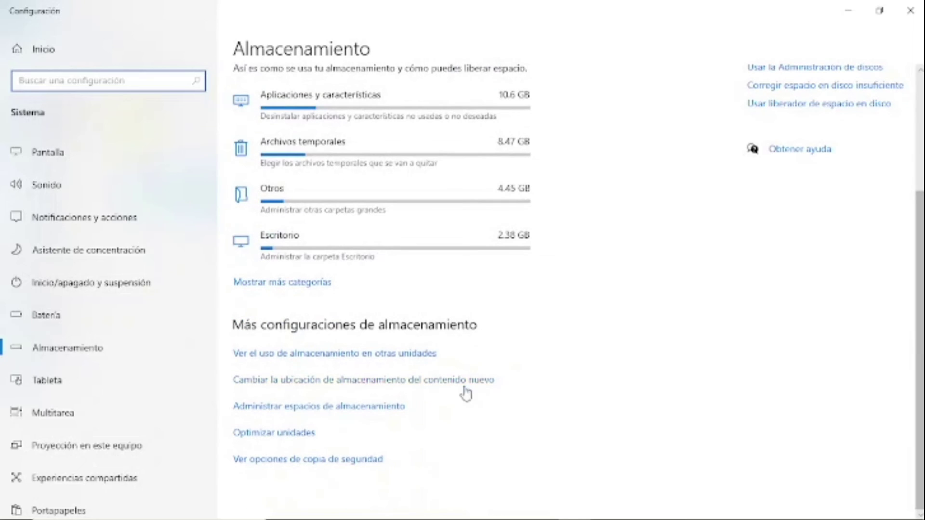
pyautogui.click(388, 381)
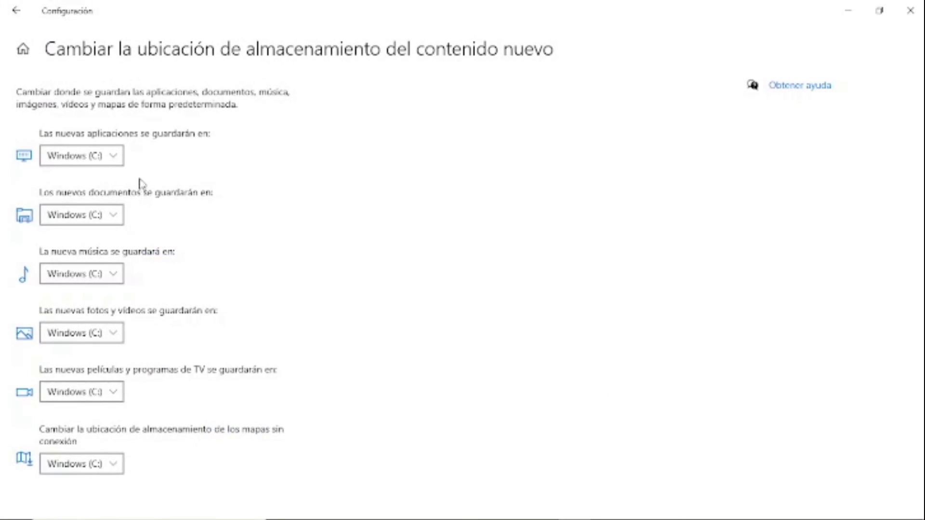
pyautogui.click(116, 160)
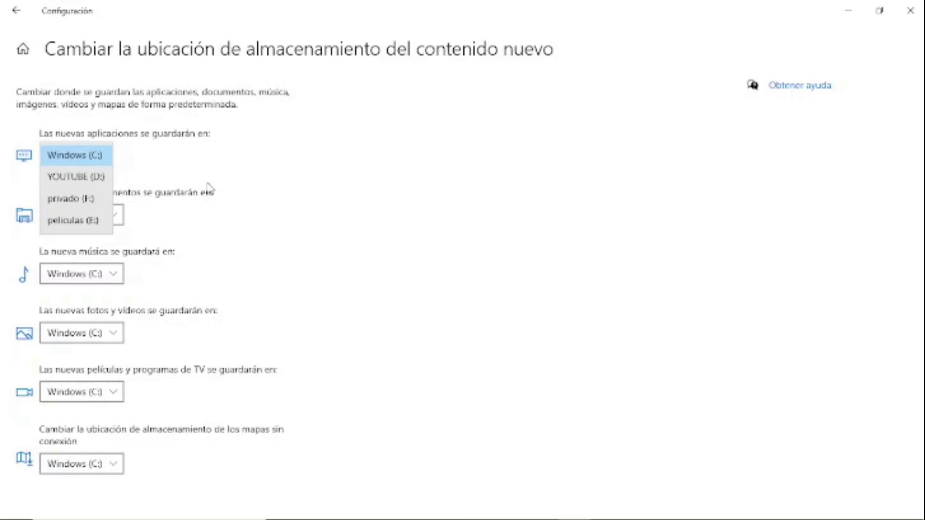
pyautogui.click(306, 222)
pyautogui.click(116, 217)
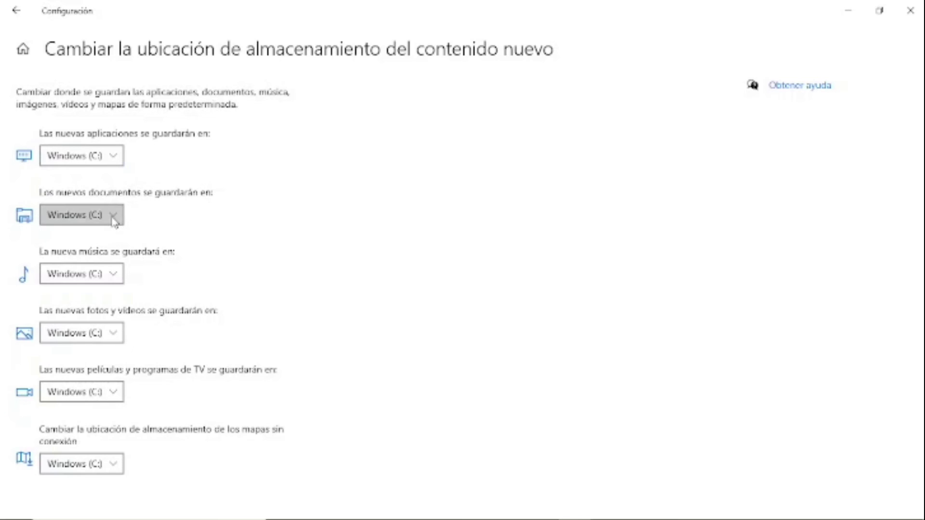
pyautogui.click(287, 235)
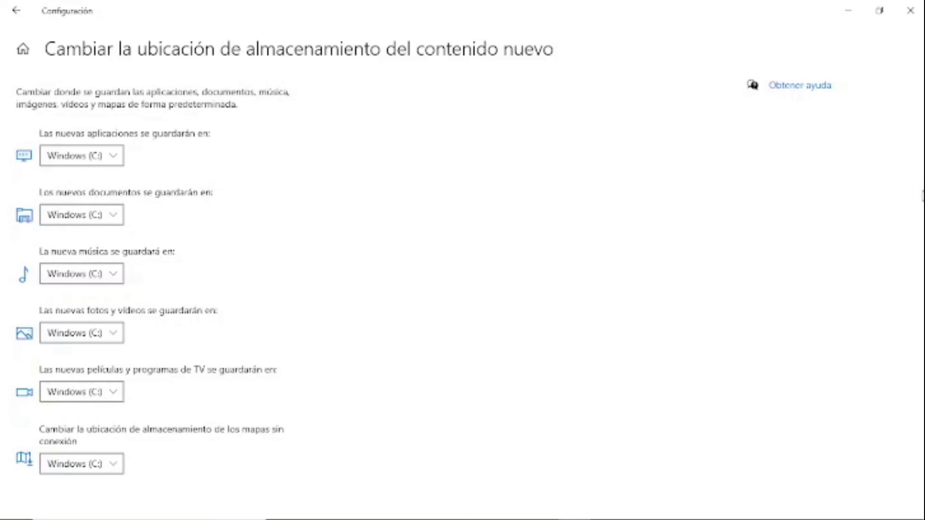
# Step: Set new applications to save on privado (F:) and apply the change
pyautogui.click(116, 161)
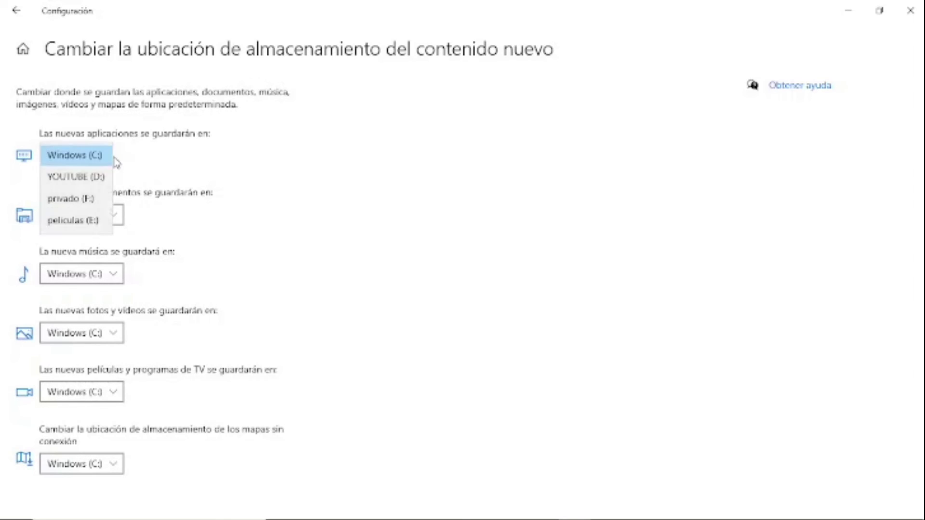
pyautogui.click(90, 199)
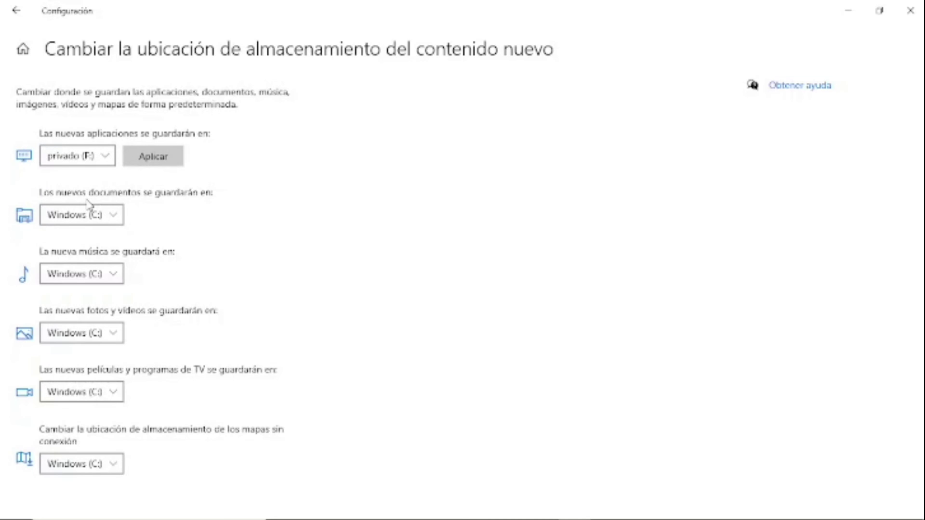
pyautogui.click(155, 165)
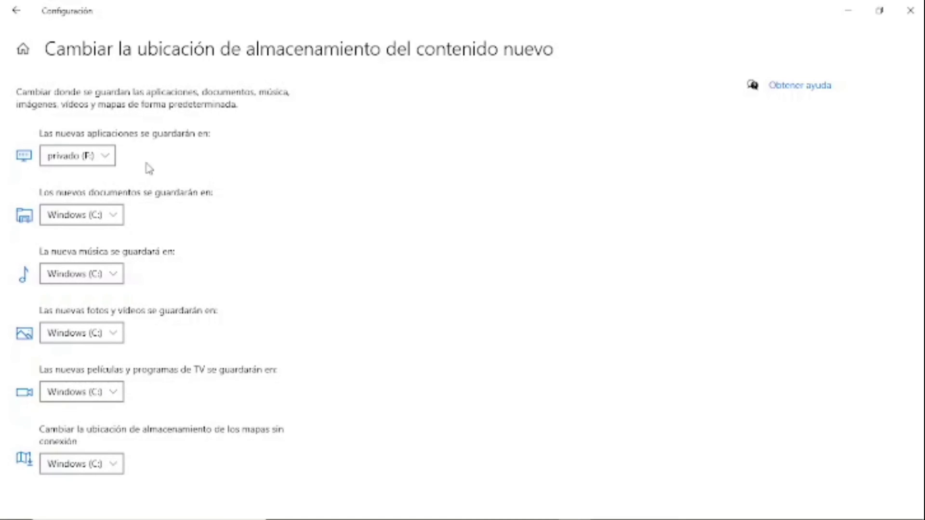
# Step: Set new applications to save on Windows (C:), apply the change, and minimize Configuración
pyautogui.click(105, 159)
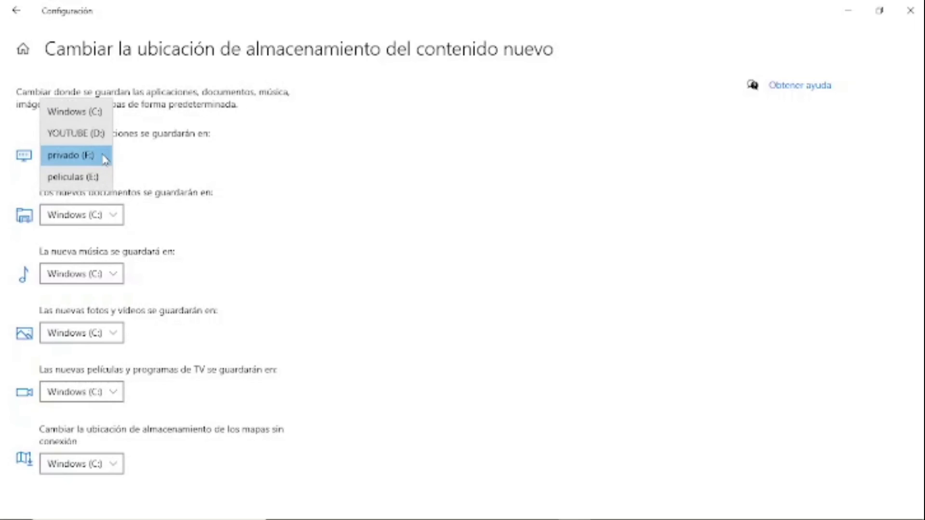
pyautogui.click(93, 115)
pyautogui.click(169, 162)
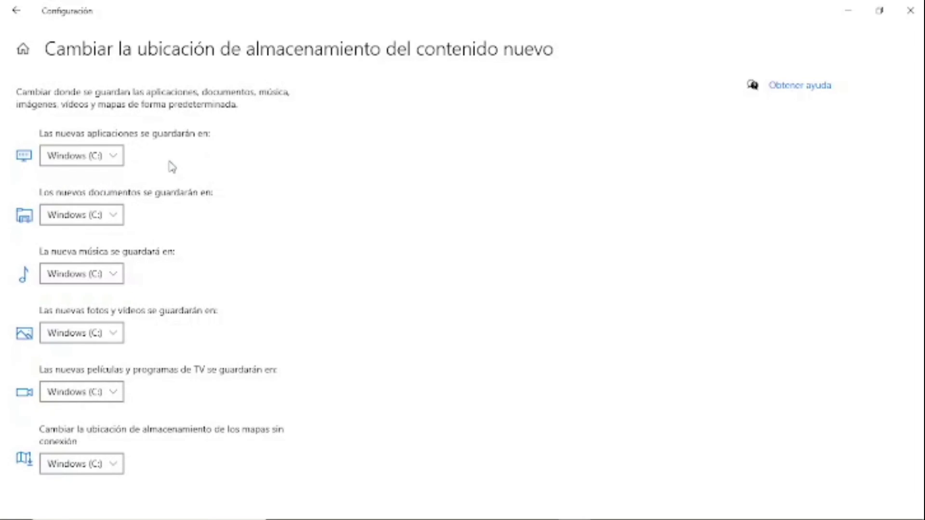
pyautogui.click(849, 11)
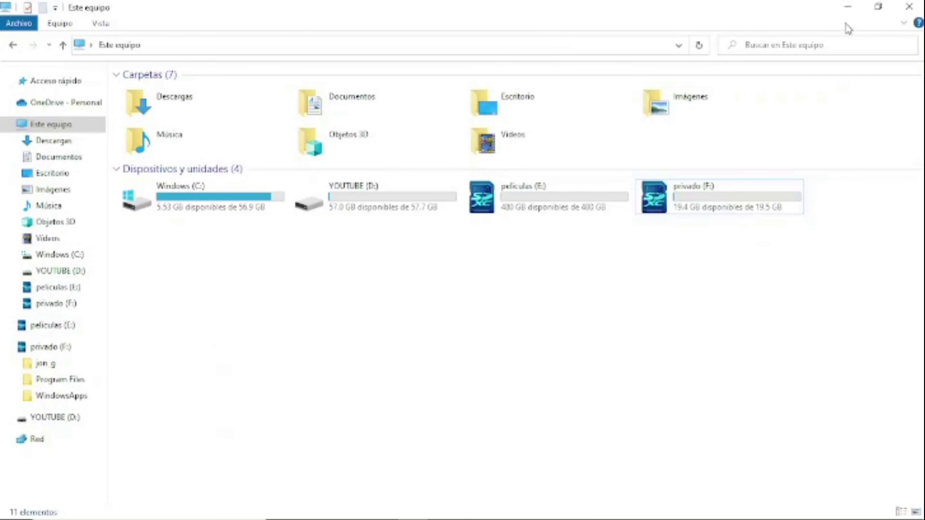